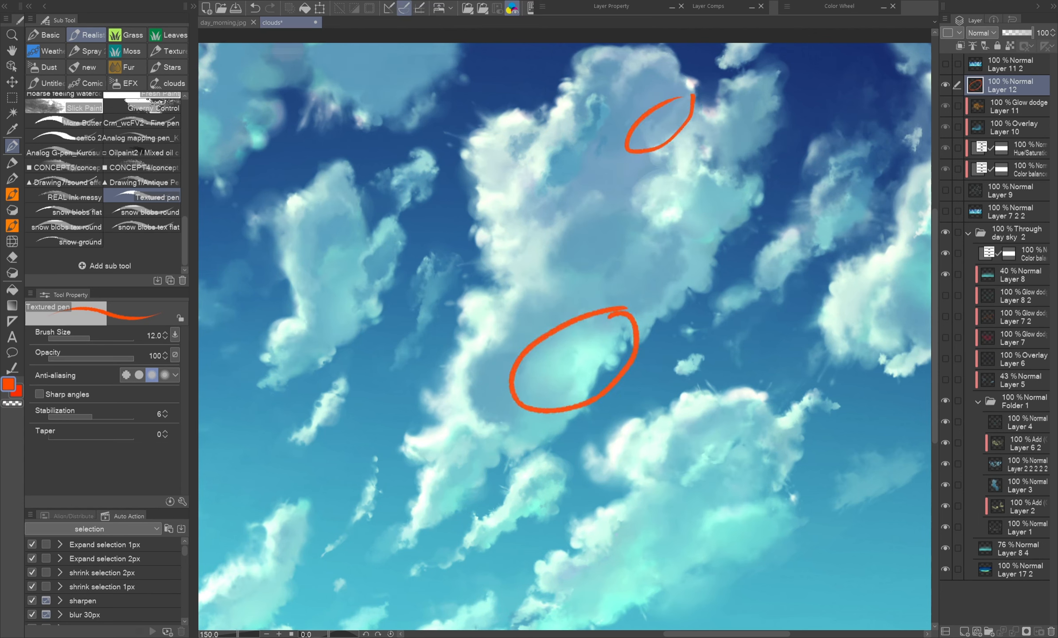
Toggle the visibility of the cloud colour layers and hide the orange circle annotations on Layer 12
drag(947, 318, 945, 295)
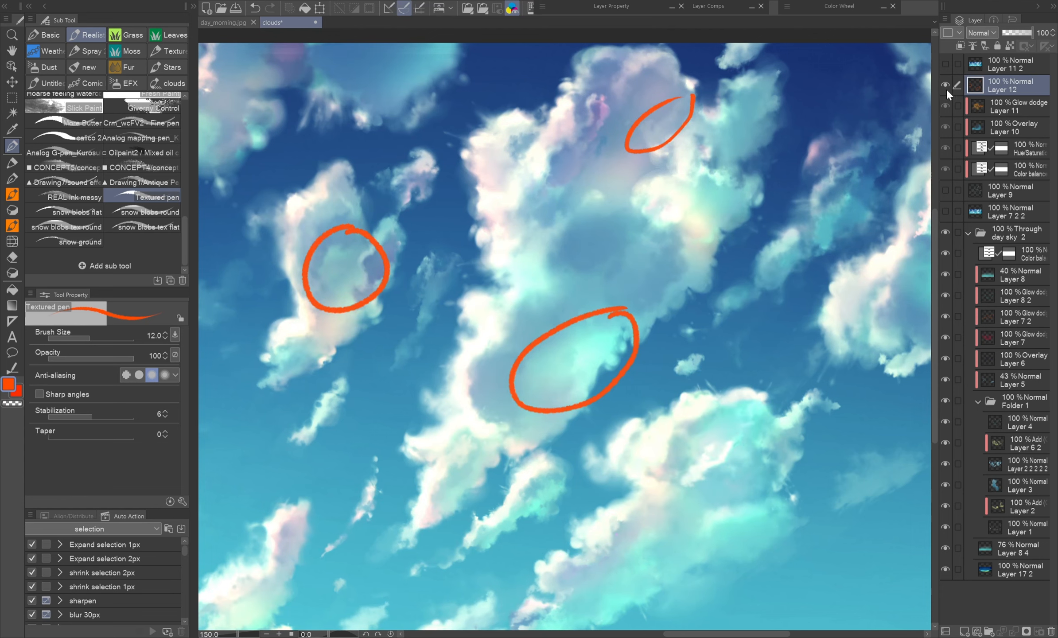
click(944, 85)
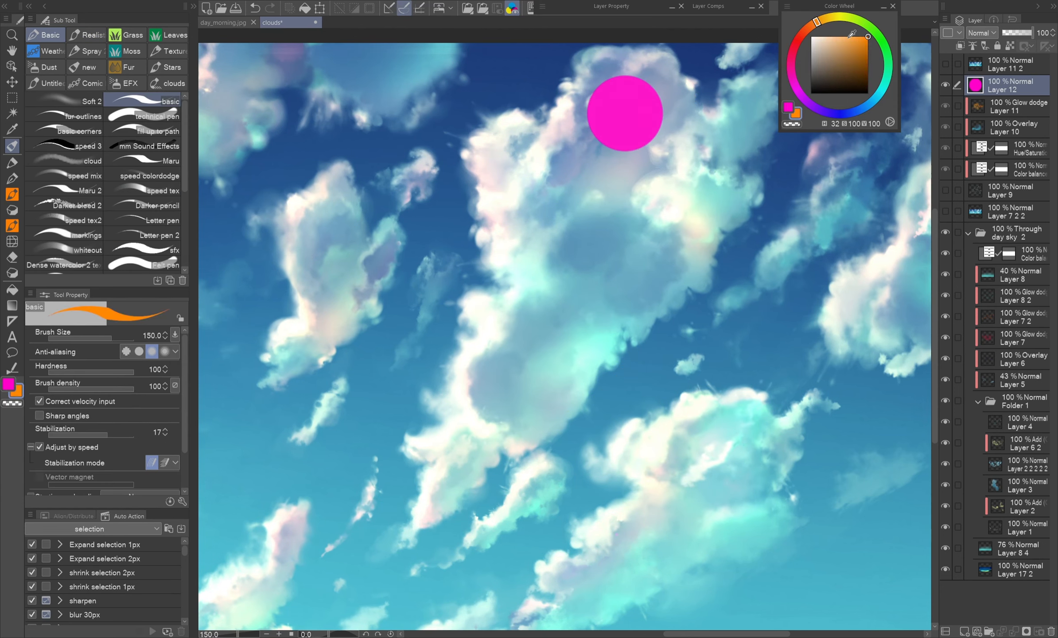
Mark the cloud colours on Layer 12 with orange, cyan and green dots using the 150 px basic brush, and hide that layer
click(722, 246)
click(882, 88)
click(644, 346)
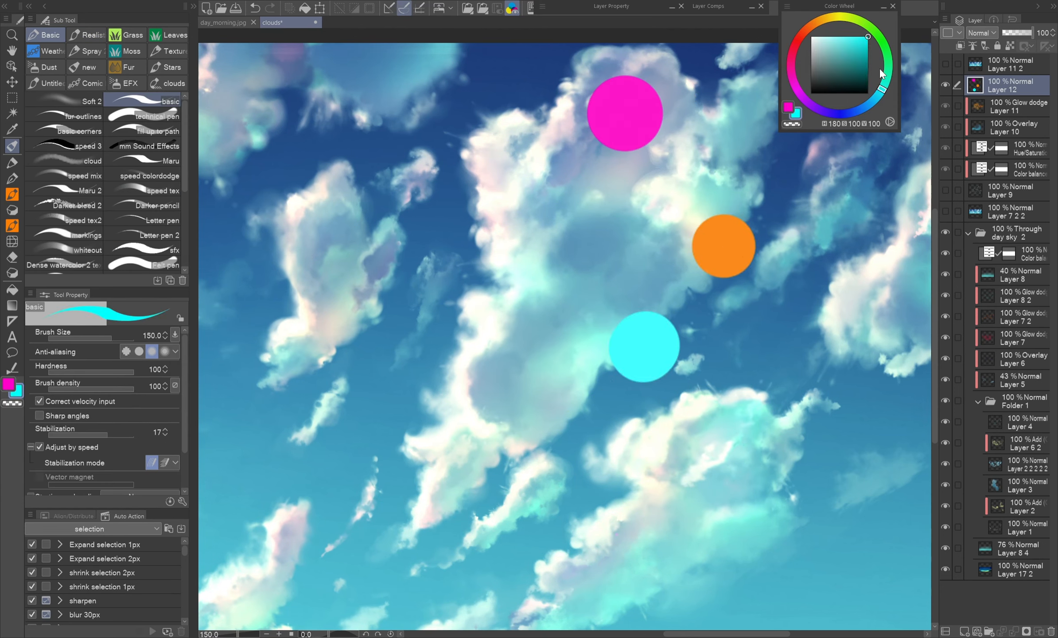
click(560, 504)
click(944, 85)
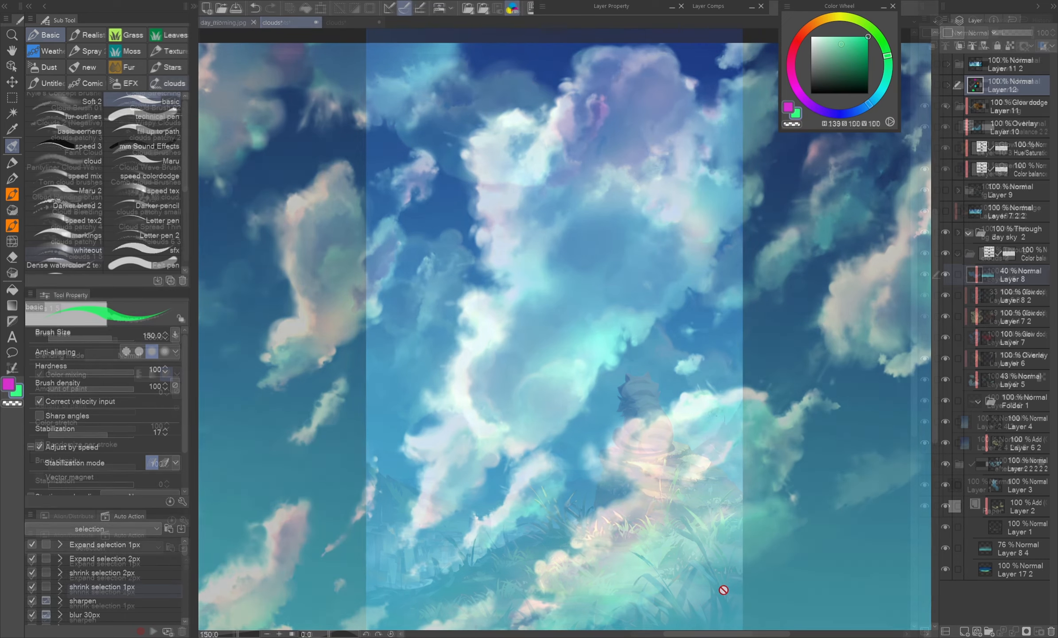
Paint small patchy wisps over the lower cumulus clouds on Layer 15 with the clouds 6 3 brush, trimming them with transparent color
click(146, 241)
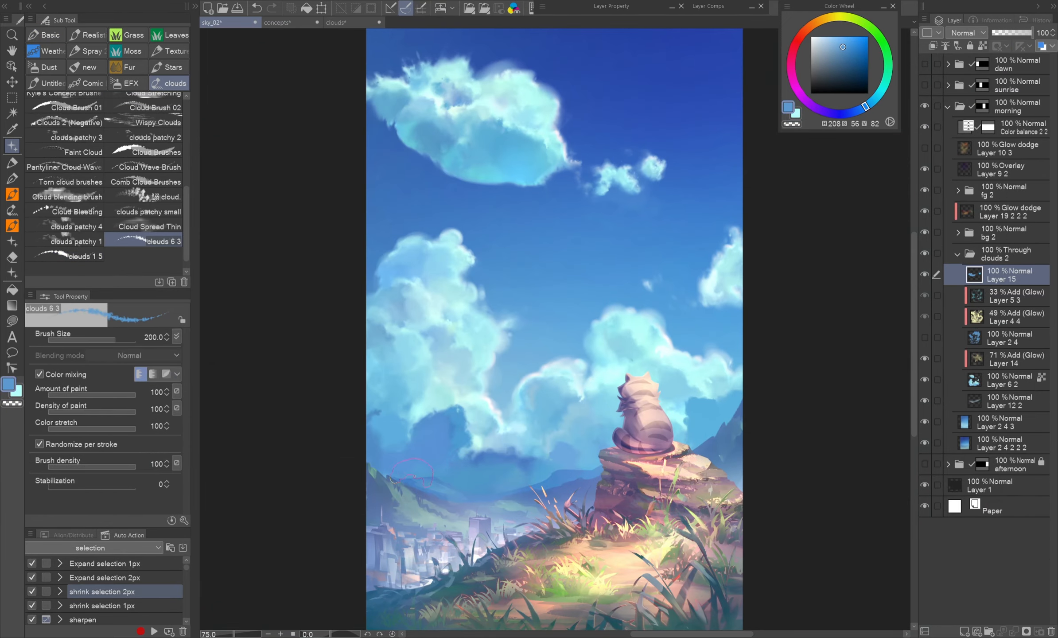
mouse_move(370, 380)
mouse_down()
mouse_move(441, 378)
mouse_move(403, 382)
mouse_up()
key(c)
key(c)
drag(378, 259, 406, 256)
drag(688, 384, 721, 387)
key(c)
drag(579, 446, 612, 438)
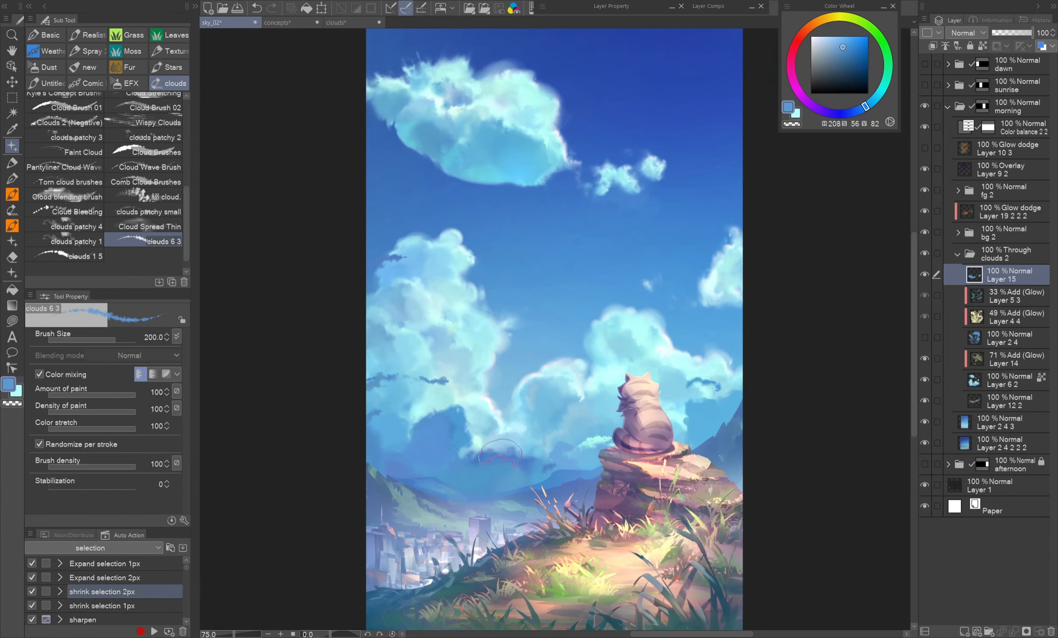
drag(432, 437, 411, 440)
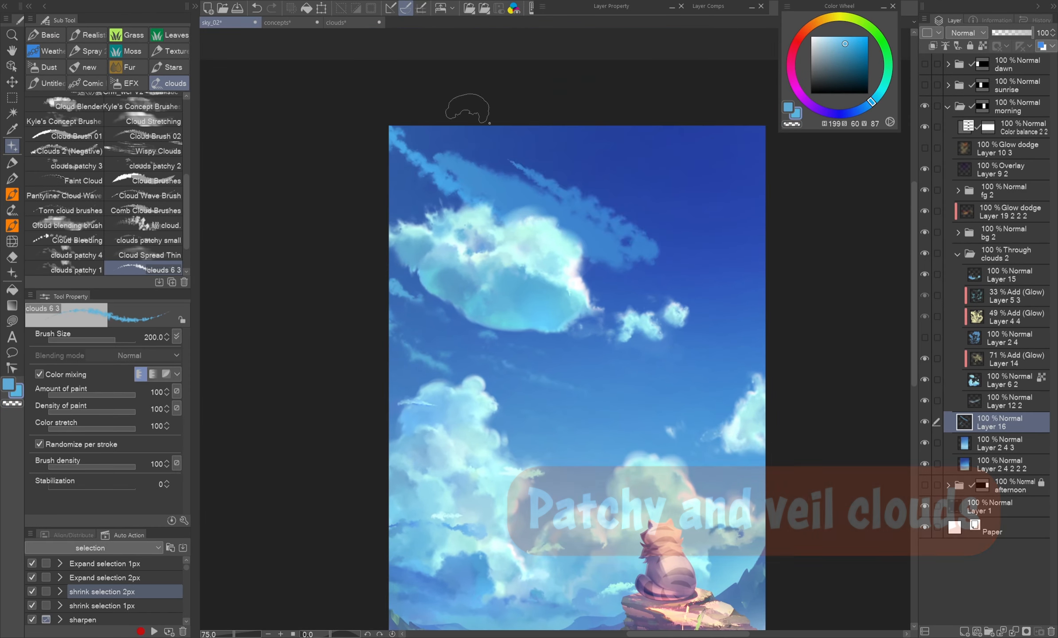
Paint diagonal cloud streaks across the upper sky on Layer 16 and smudge them into thin veils with the clouds 6 4 blend brush
drag(556, 151, 682, 191)
drag(562, 177, 638, 253)
key(j)
drag(514, 155, 664, 222)
drag(452, 168, 523, 204)
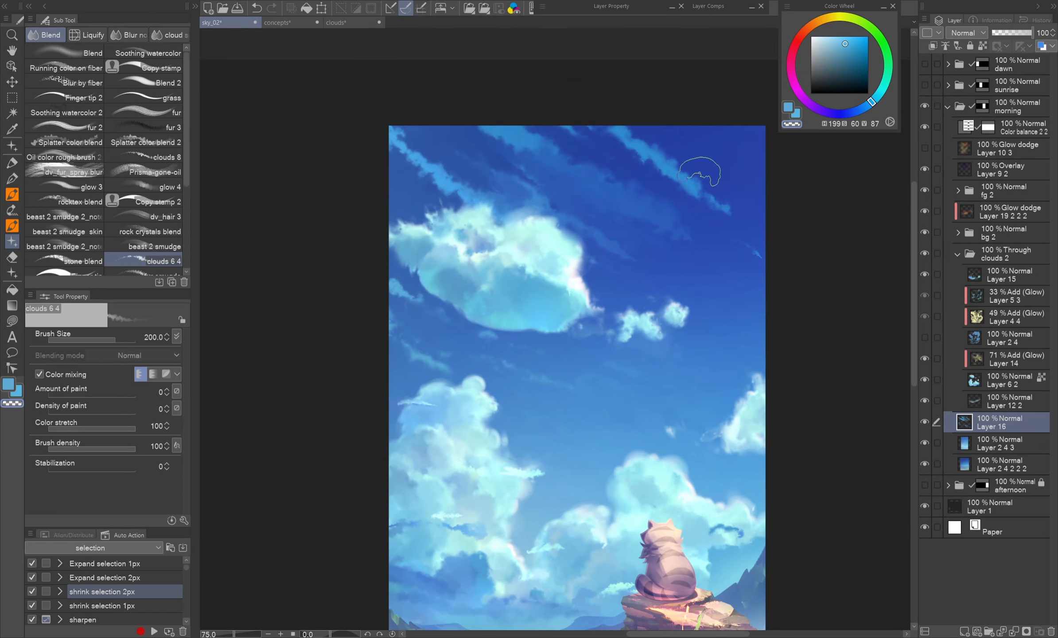
drag(708, 195, 625, 141)
drag(510, 186, 557, 208)
drag(531, 142, 616, 173)
drag(412, 141, 441, 175)
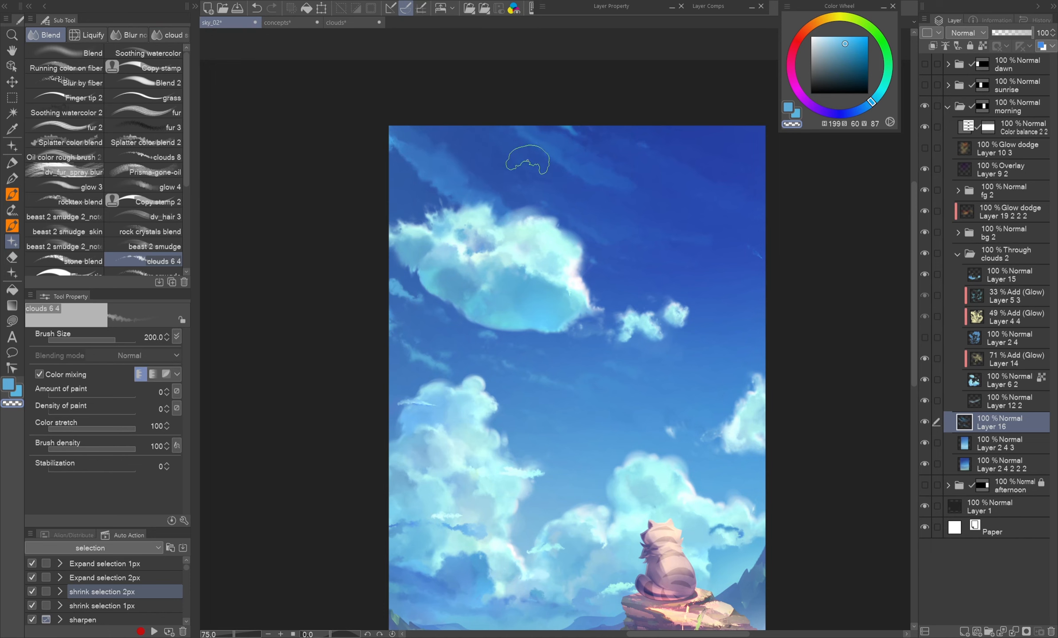
Add more faint patchy strokes to the upper and middle sky on Layer 16 with the clouds 6 3 brush, erasing with transparent color
key(b)
drag(527, 150, 608, 143)
drag(608, 195, 549, 221)
drag(576, 310, 533, 214)
drag(505, 372, 558, 385)
key(c)
mouse_move(553, 372)
mouse_down()
mouse_move(492, 377)
mouse_move(573, 403)
mouse_move(485, 385)
mouse_up()
Sample nearby sky blues and paint more subtle patchy clouds around the cumulus on Layer 16, alternating with transparent color to erase
alt+click(543, 418)
key(c)
drag(472, 451, 494, 427)
alt+click(535, 442)
mouse_move(535, 442)
mouse_down()
mouse_move(488, 428)
mouse_move(473, 443)
mouse_up()
key(c)
alt+click(503, 409)
drag(509, 349, 448, 331)
drag(374, 298, 314, 226)
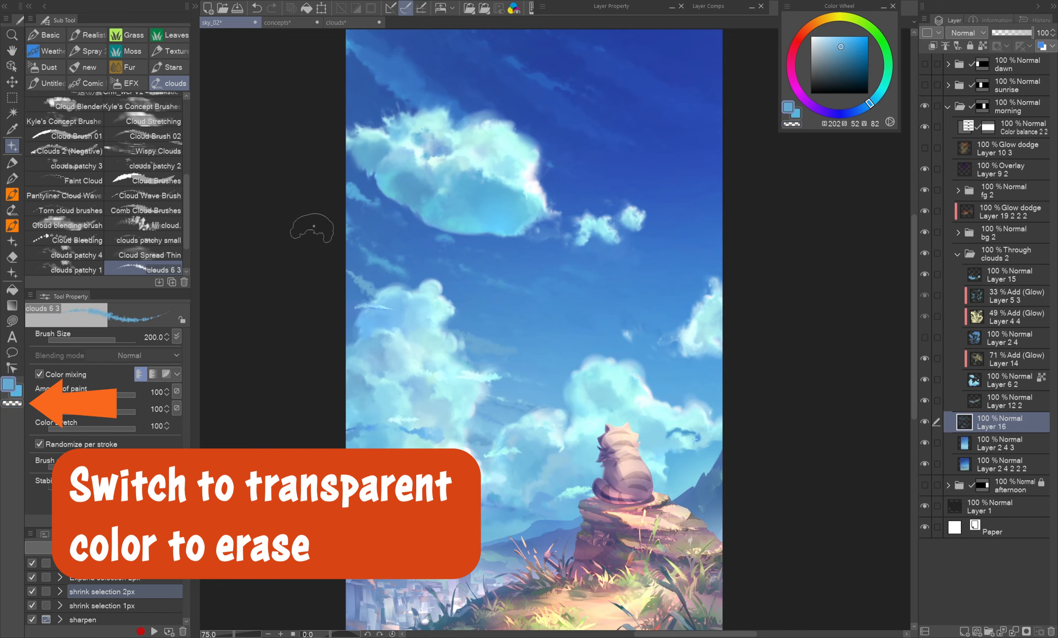
drag(744, 390, 741, 401)
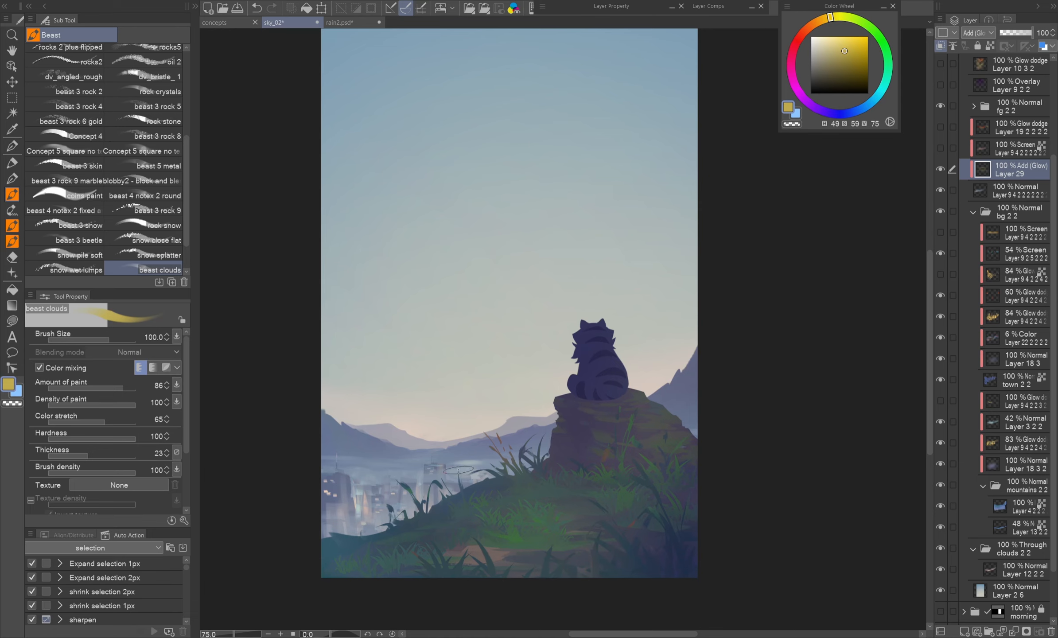
Paint golden mist highlights over the distant town on the Add (Glow) Layer 29 with the beast clouds brush, softening them with transparent color
drag(451, 459, 489, 465)
key(c)
mouse_move(488, 466)
mouse_down()
mouse_move(414, 462)
mouse_move(492, 466)
mouse_up()
key(c)
key(c)
key(c)
mouse_move(407, 472)
mouse_down()
mouse_move(447, 469)
mouse_move(416, 469)
mouse_up()
key(c)
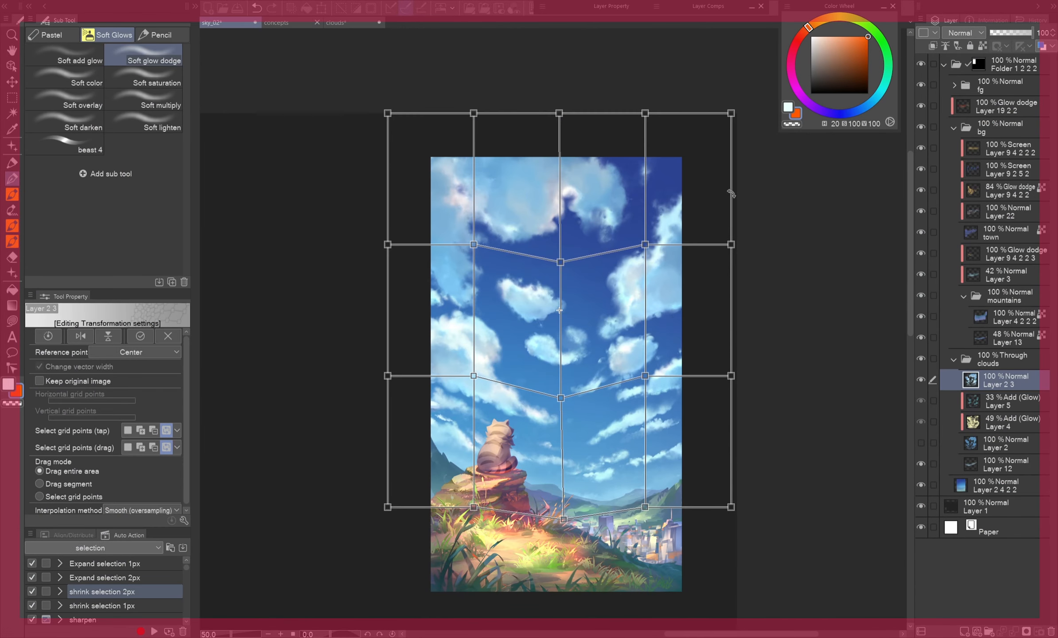
Mesh-transform the clouds on Layer 2 3, shifting the outer and inner grid points to curve them around the sky, and apply it
drag(387, 376, 382, 339)
drag(474, 376, 469, 383)
drag(474, 507, 467, 516)
drag(645, 506, 664, 508)
drag(387, 244, 374, 208)
drag(730, 113, 690, 101)
drag(655, 254, 646, 233)
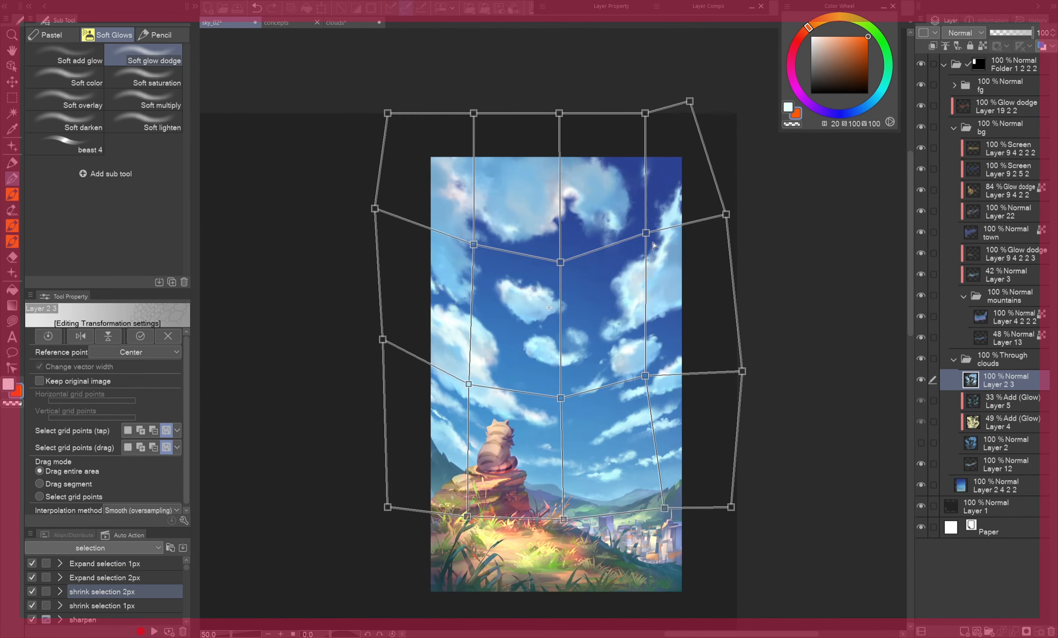
drag(742, 371, 730, 307)
mouse_move(561, 262)
mouse_down()
mouse_move(534, 248)
mouse_move(461, 242)
mouse_up()
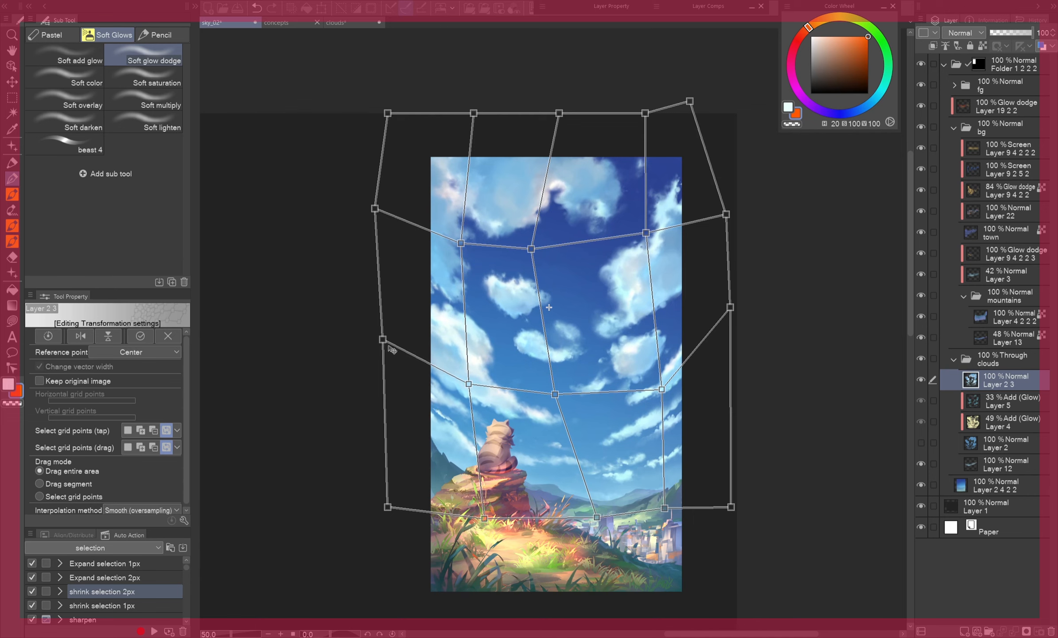
drag(383, 339, 376, 348)
key(Return)
key(j)
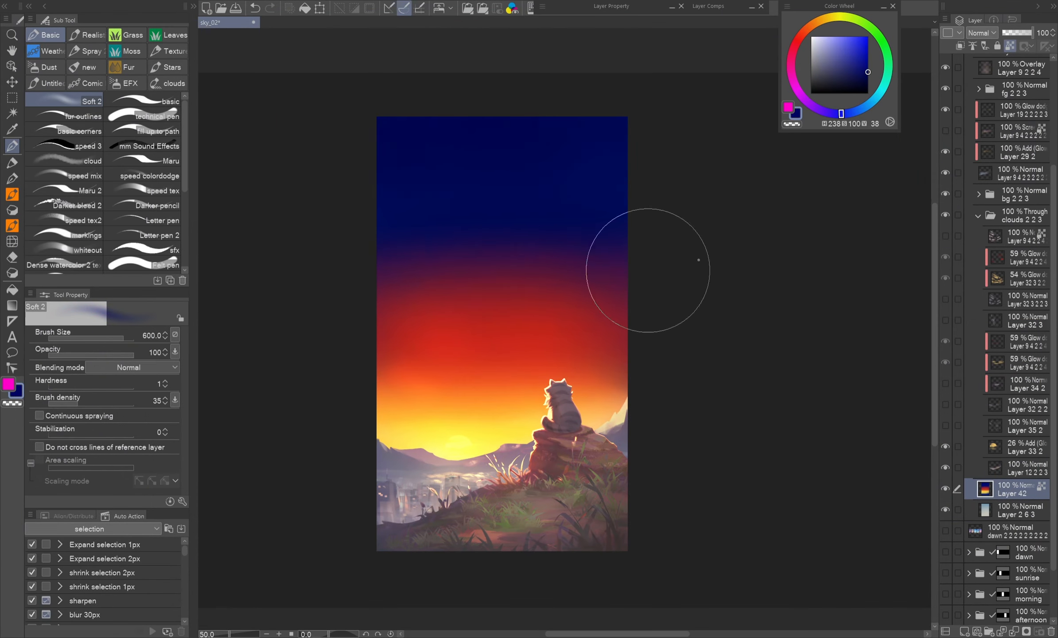
Sample the red from the sunset sky gradient on Layer 42
alt+click(383, 341)
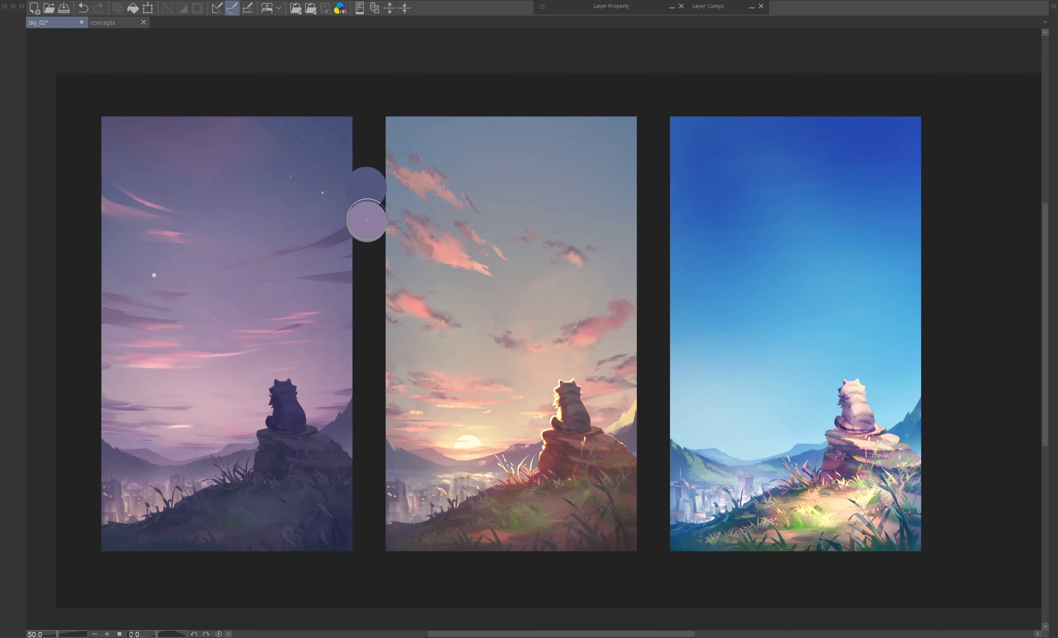
Complete the dawn palette with a pale pink horizon swatch and place three sampled sky swatches, blue-grey, beige and cream, beside the sunrise picture
alt+click(211, 418)
click(364, 254)
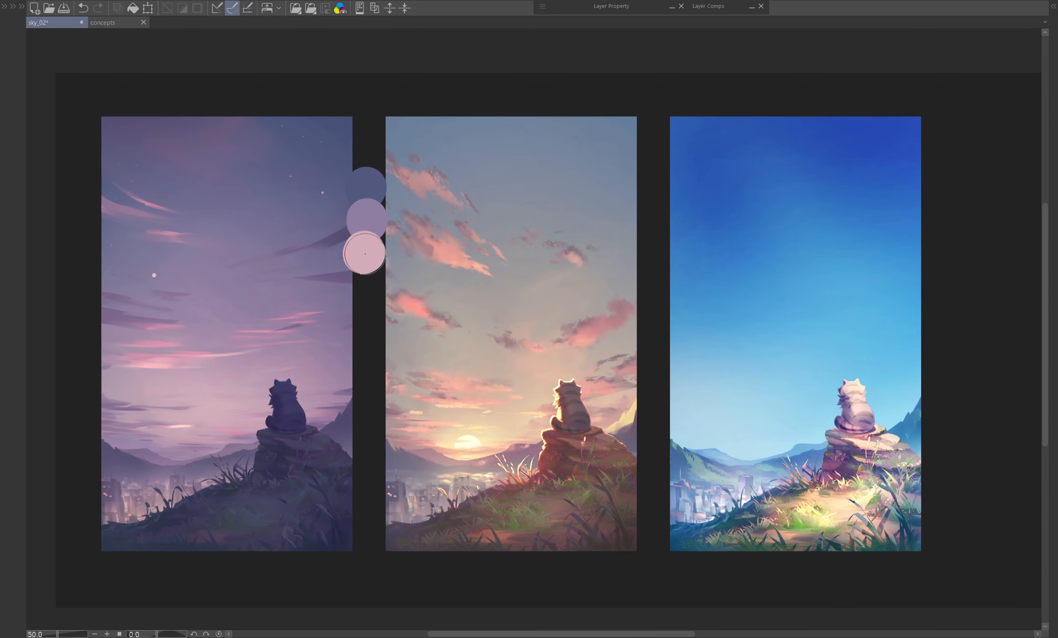
click(654, 189)
alt+click(533, 326)
click(652, 227)
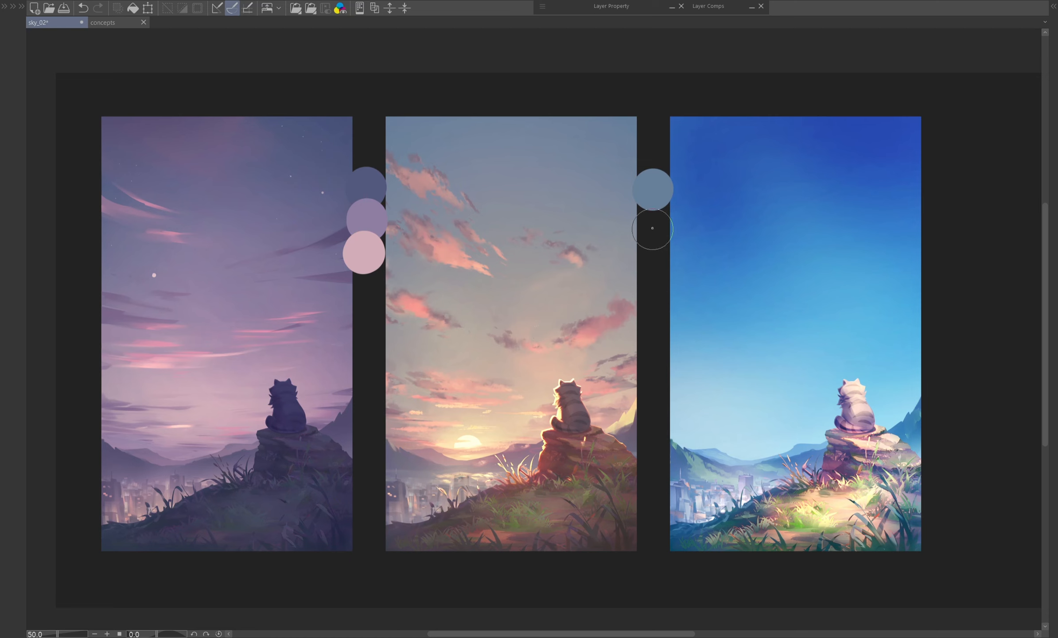
click(650, 262)
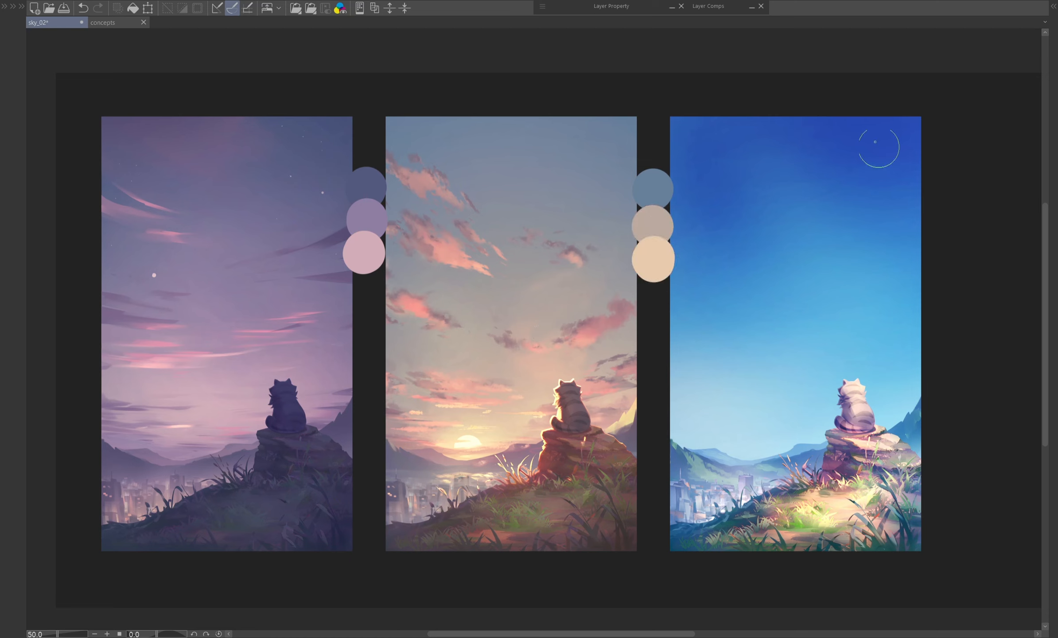
Sample the morning sky from its deep blue top to its pale horizon and place three colour swatches beside that picture
alt+click(888, 142)
click(950, 182)
click(951, 224)
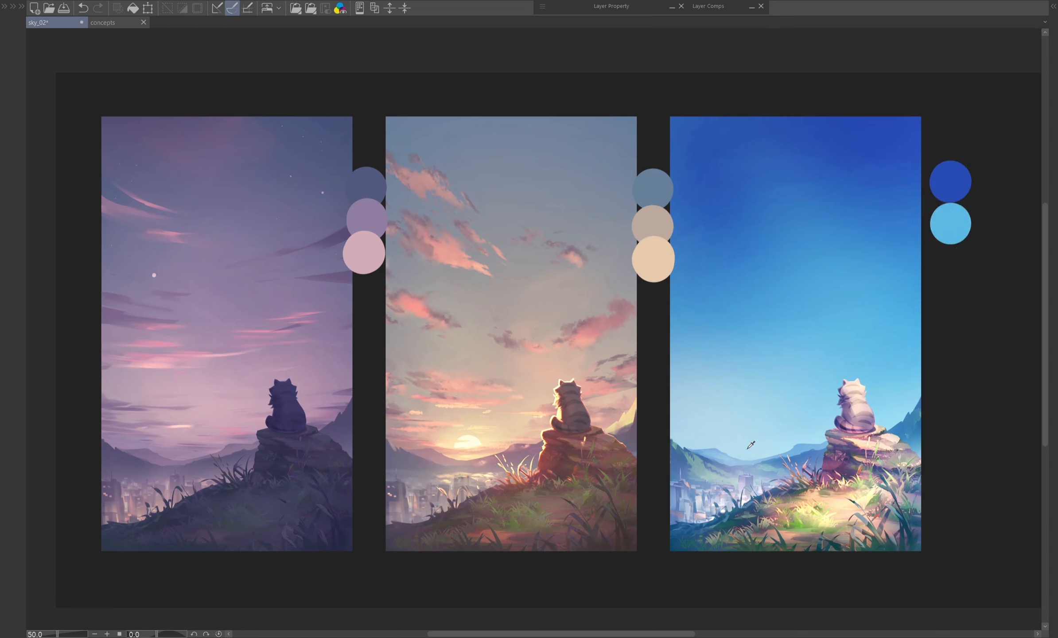
click(950, 264)
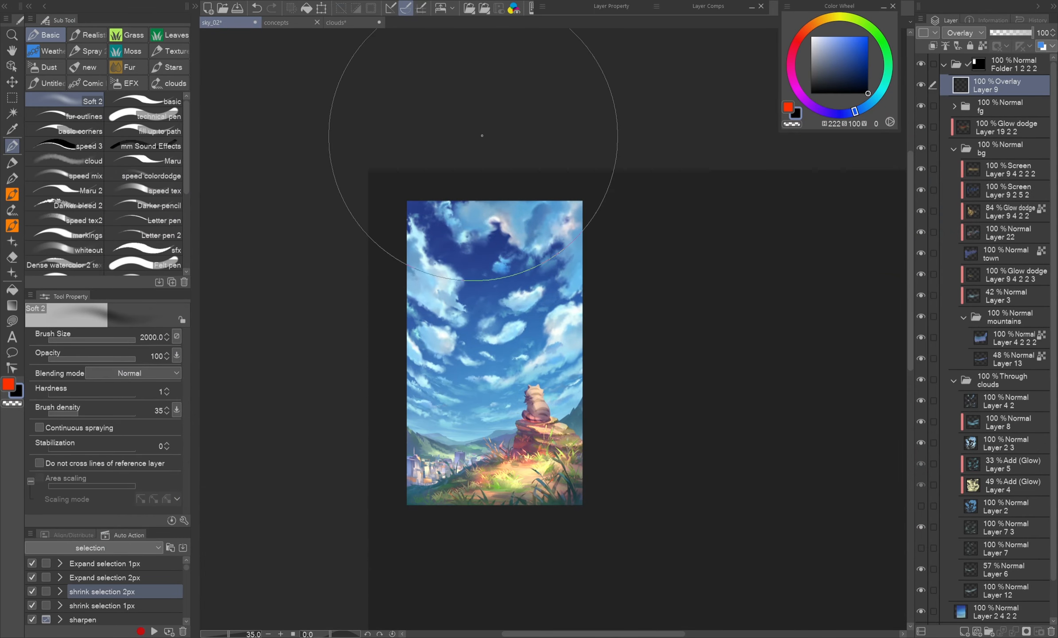
Tint the lower right area on the Overlay Layer 9 with the Soft 2 brush, and paint a pale yellow glow along the ground on Glow dodge Layer 10
drag(621, 371, 670, 452)
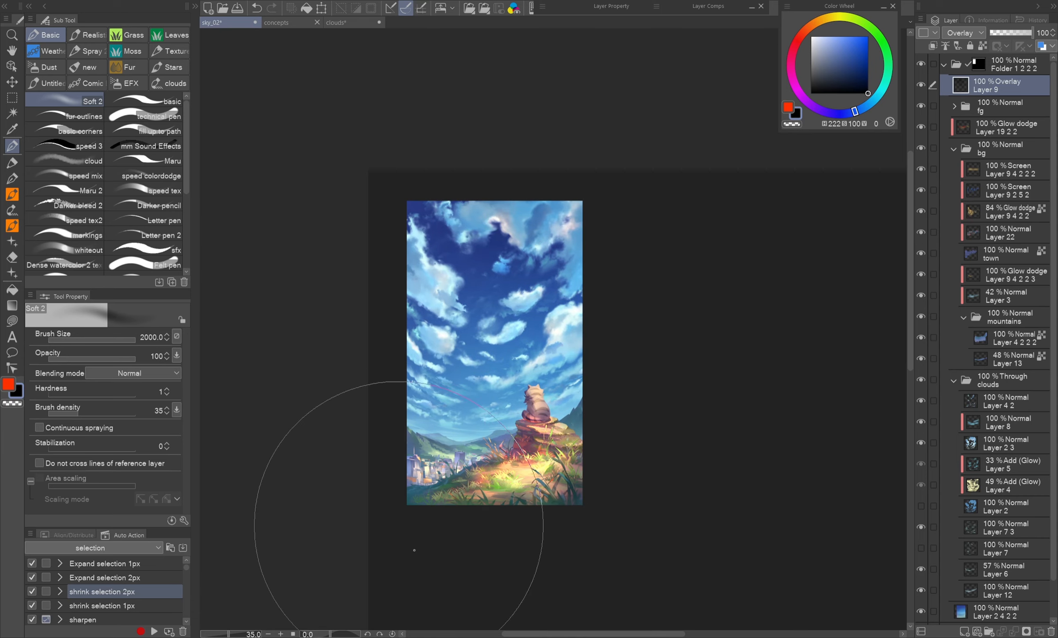
click(812, 105)
click(868, 45)
drag(607, 347, 670, 457)
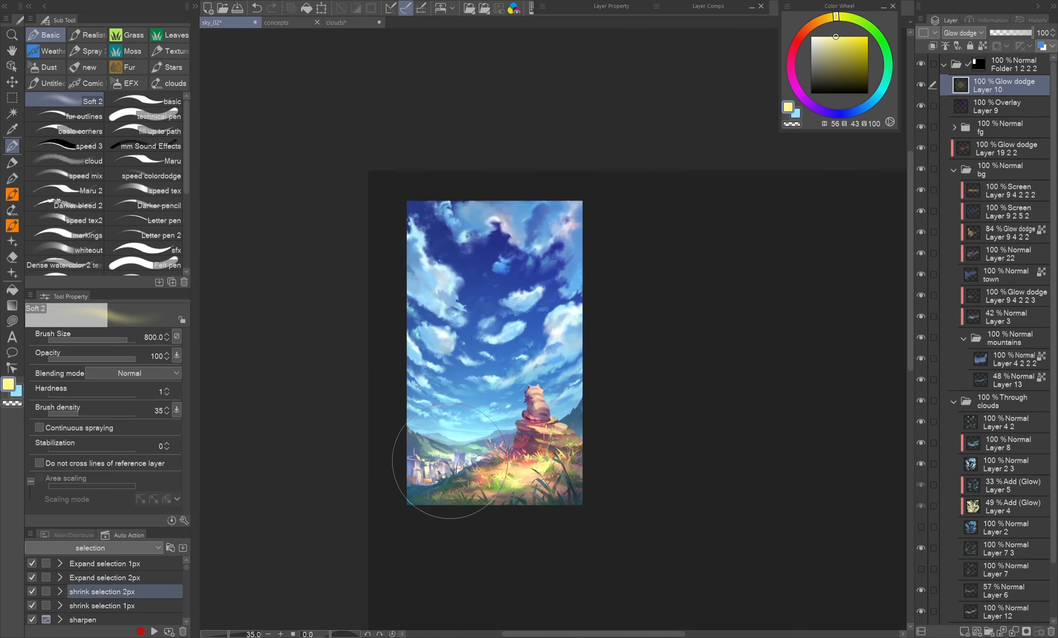
drag(457, 460, 573, 463)
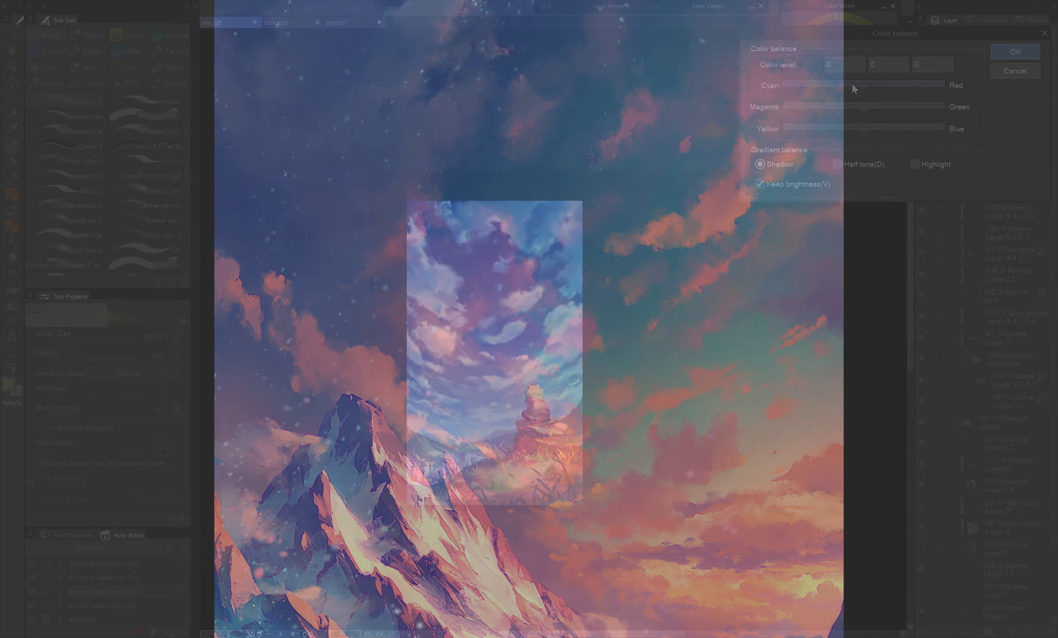